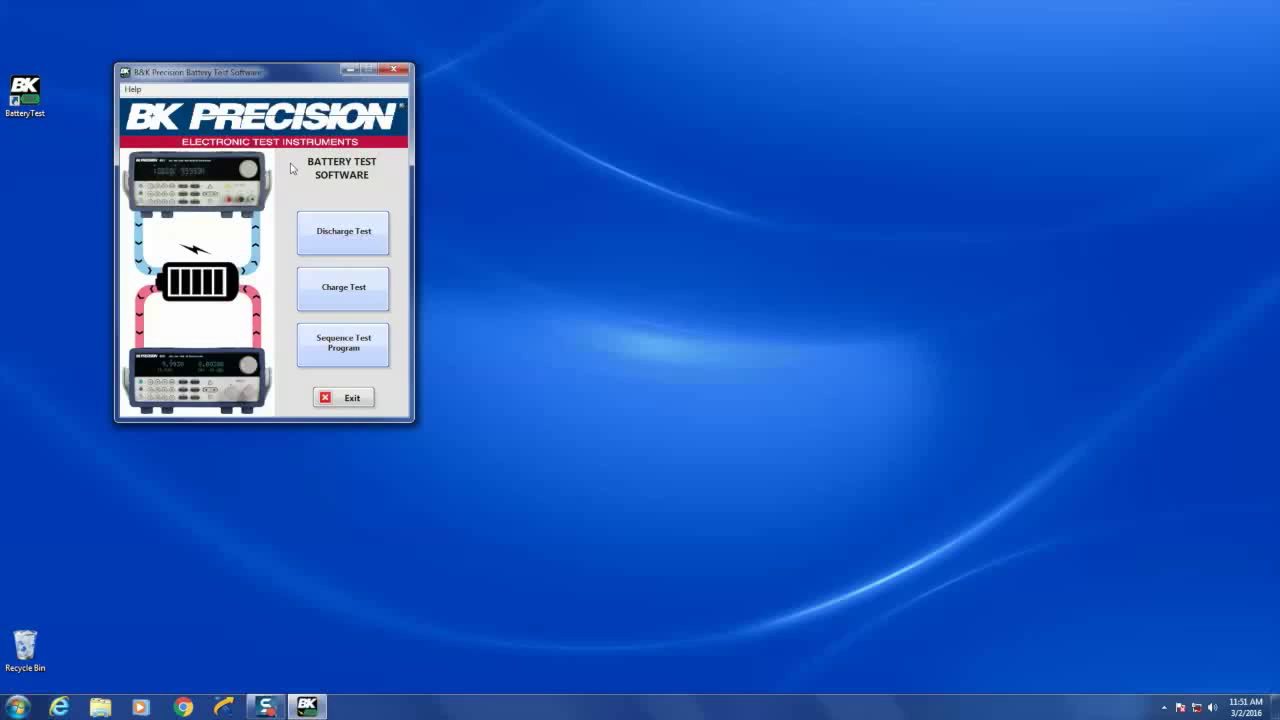
Step: Open the Charge Test window and connect it to the second USB instrument, the Model 9201 supply (60 V, 10 A)
click(324, 290)
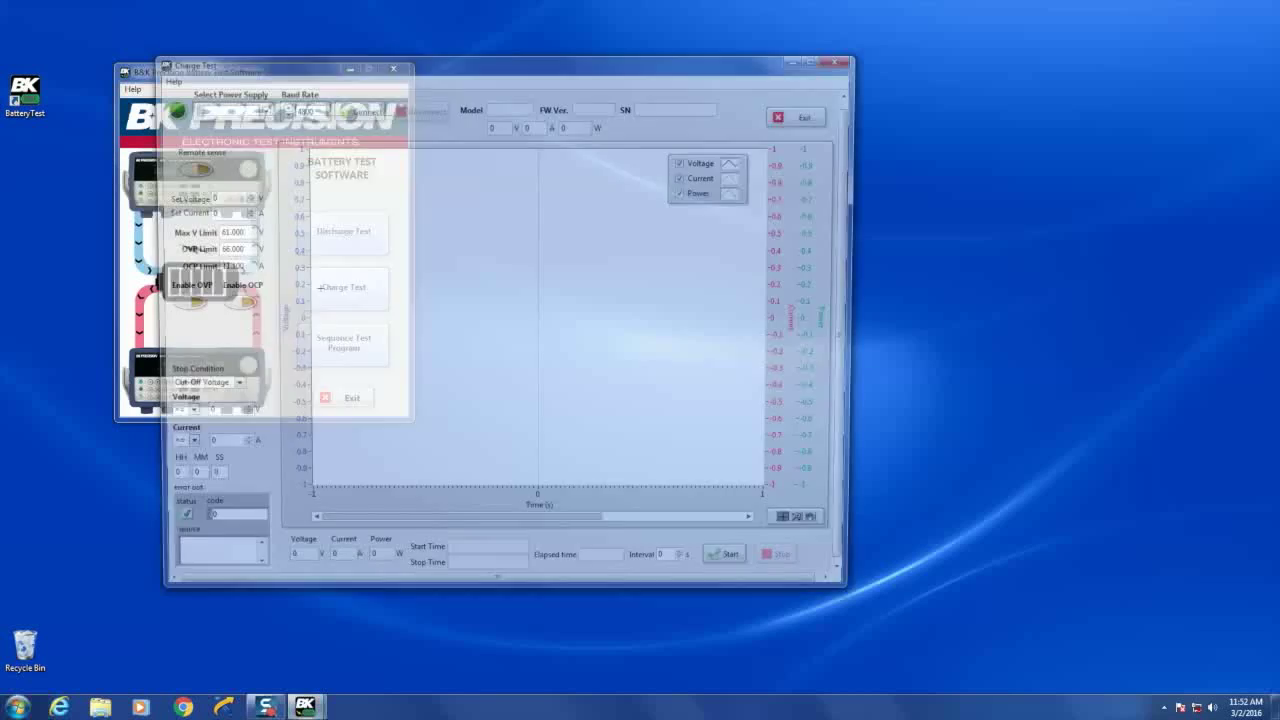
drag(409, 64, 755, 50)
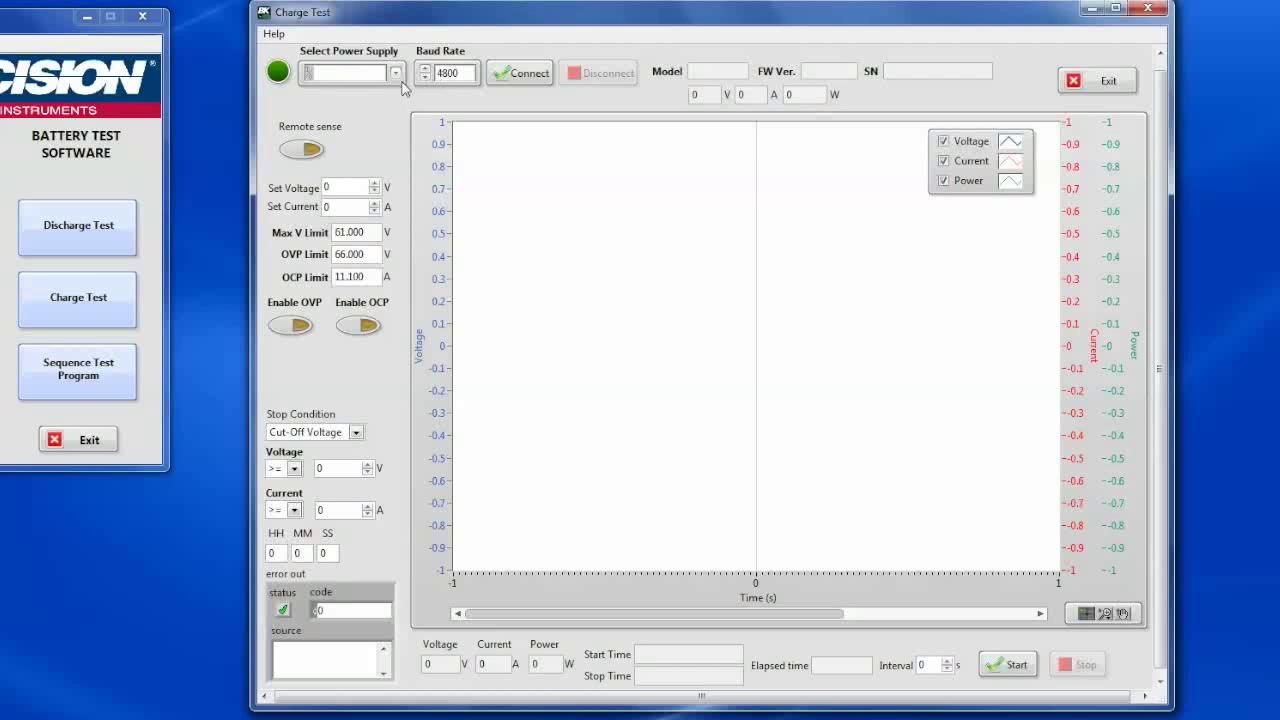
click(398, 80)
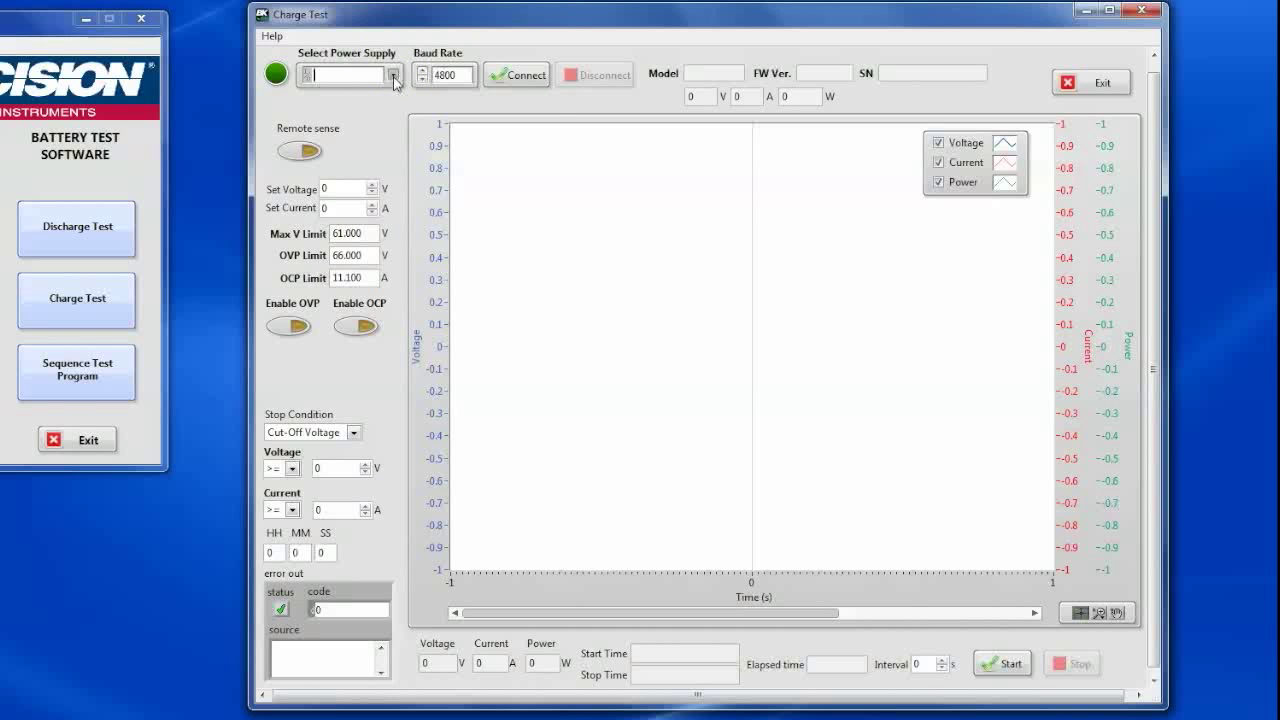
click(395, 78)
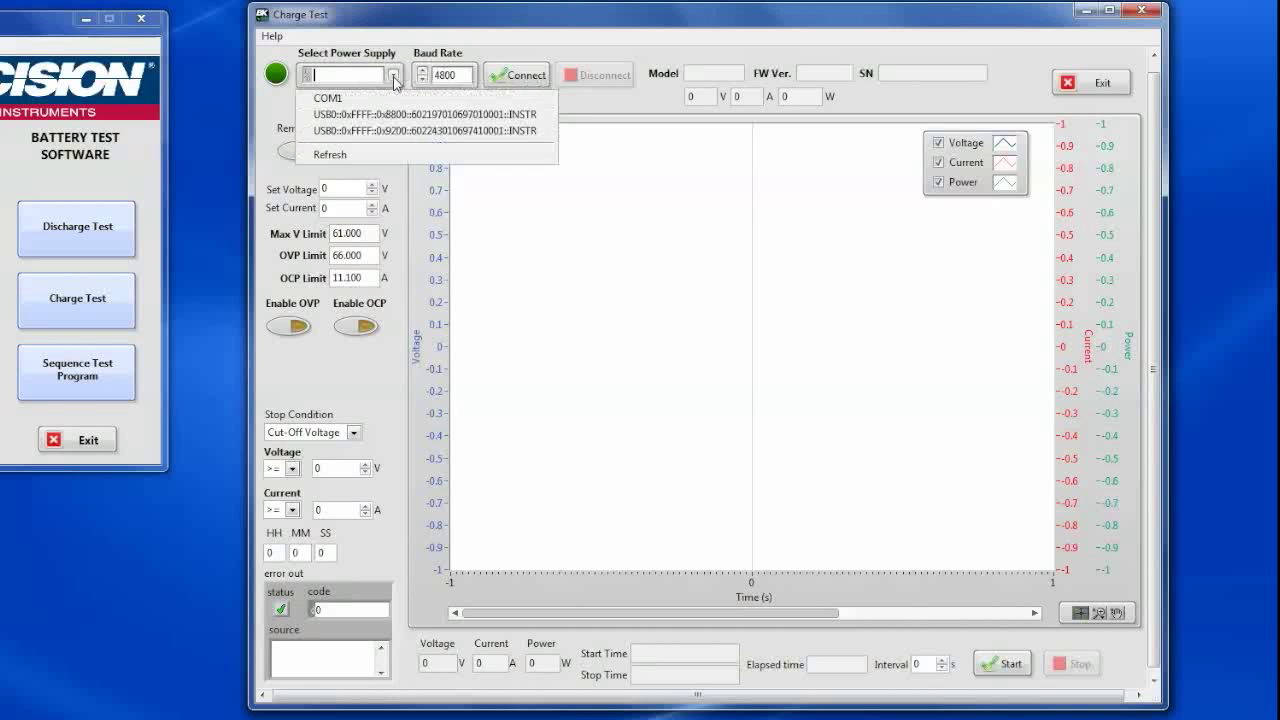
click(398, 138)
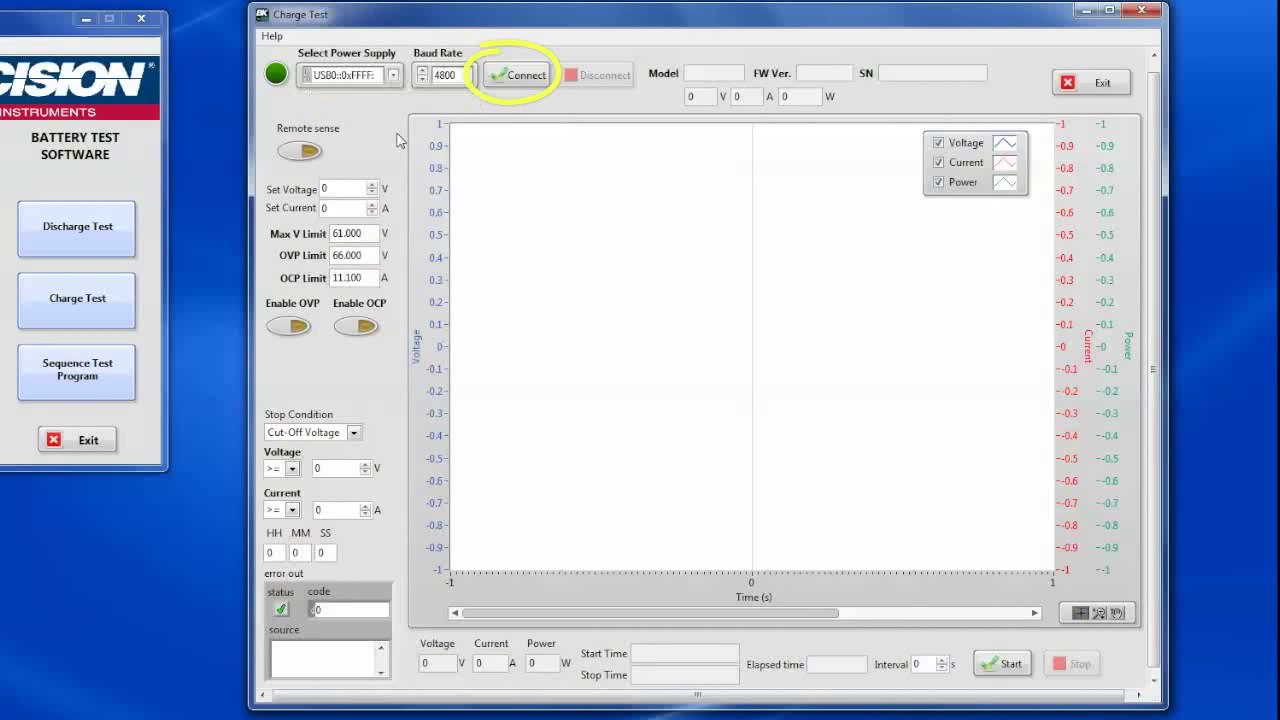
click(515, 78)
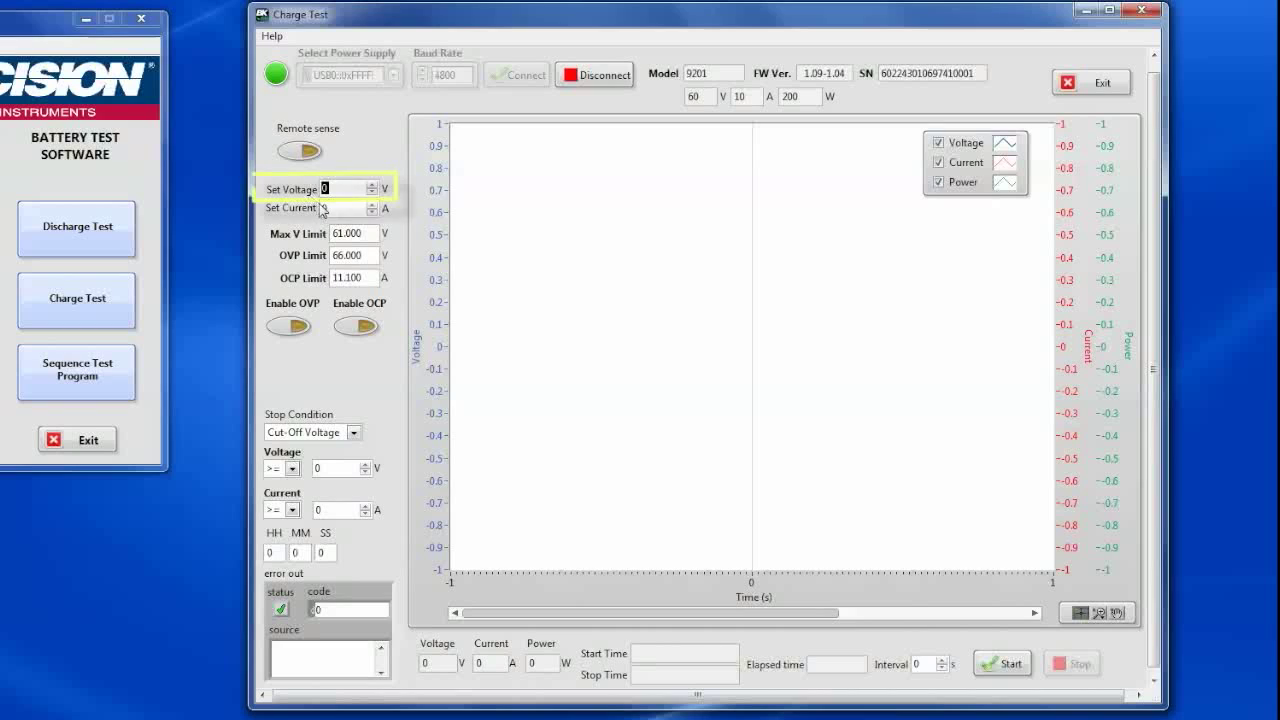
Step: Set the charge to 13.7 V and 2 A with a 2-hour time stop condition, and start charging
text(1)
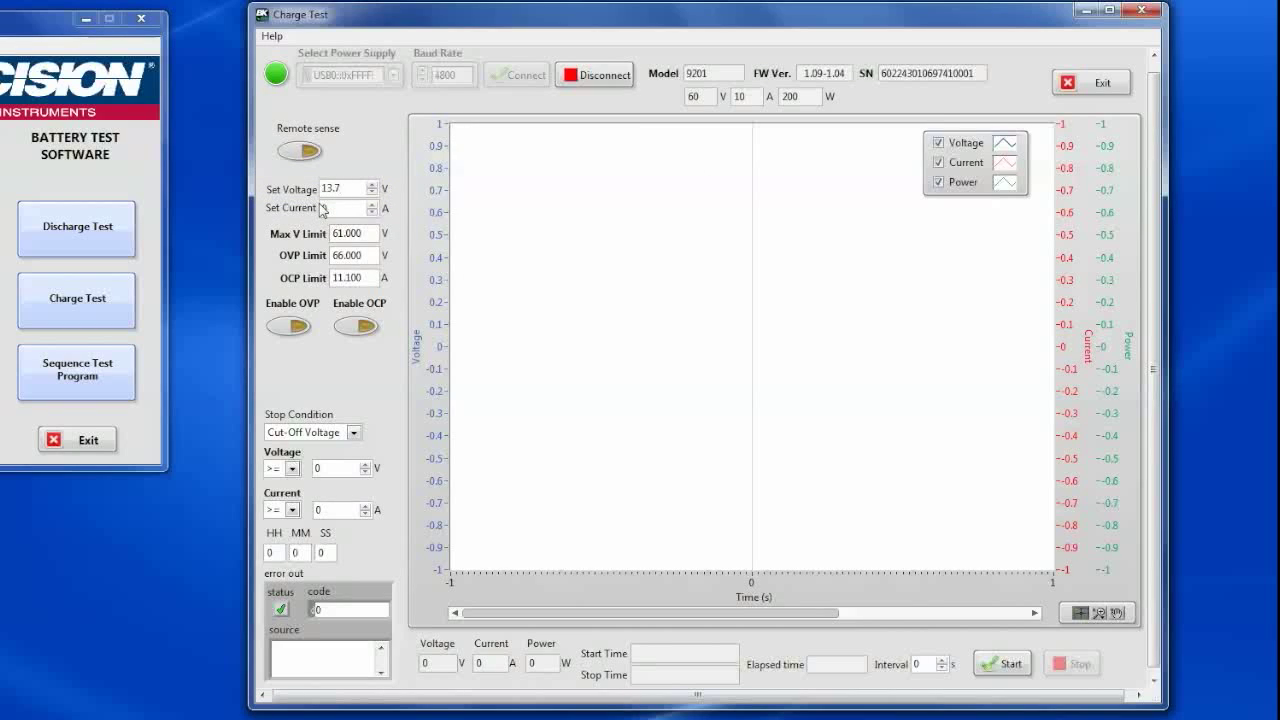
text(3.7)
key(Tab)
click(354, 433)
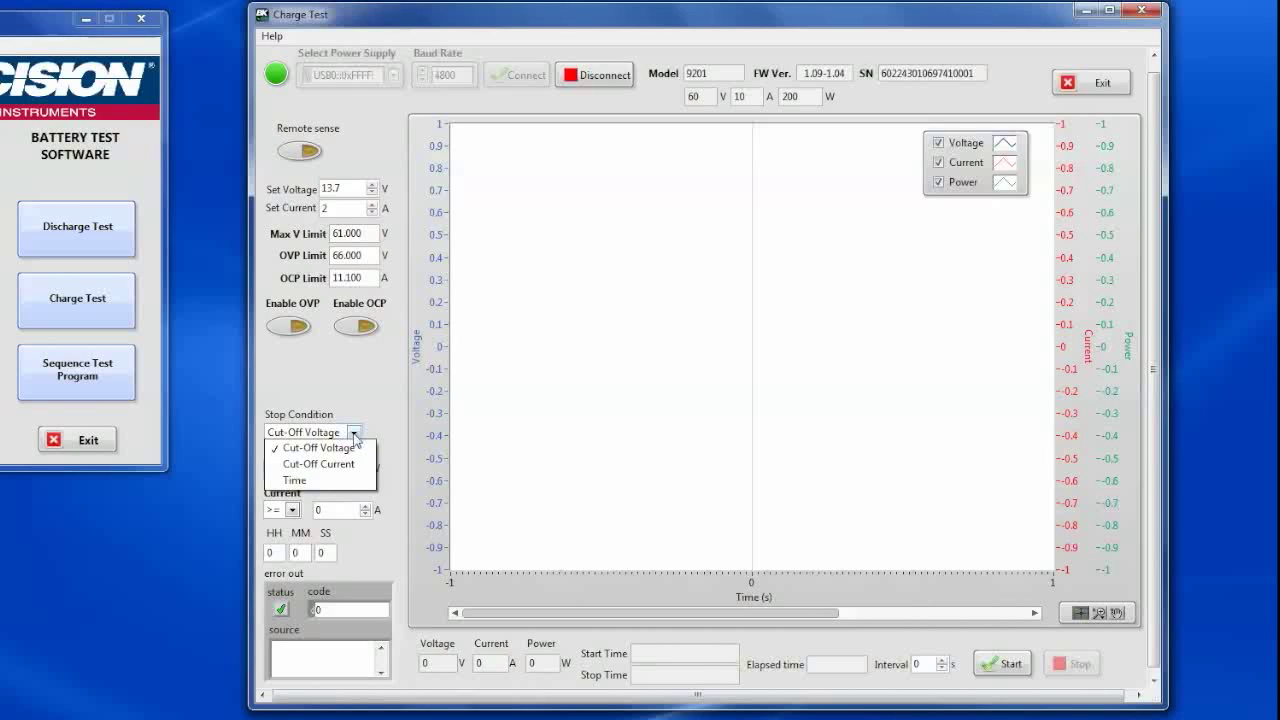
click(334, 480)
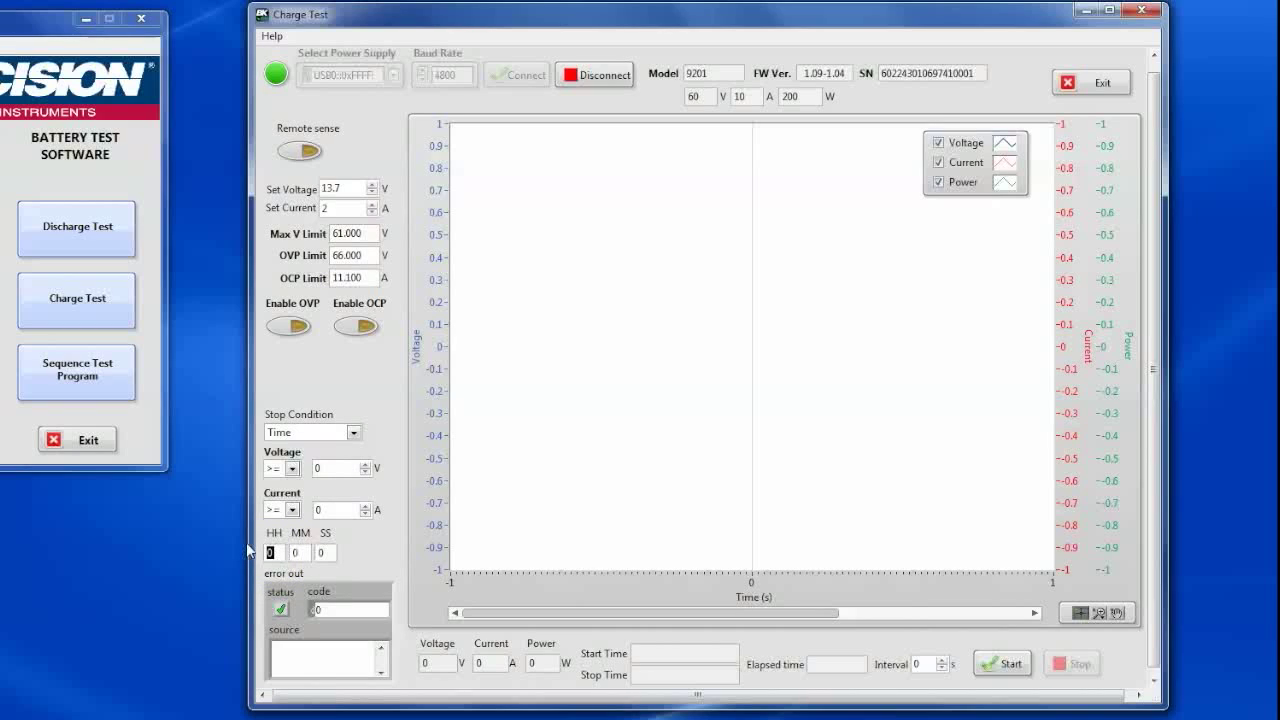
text(2)
click(992, 667)
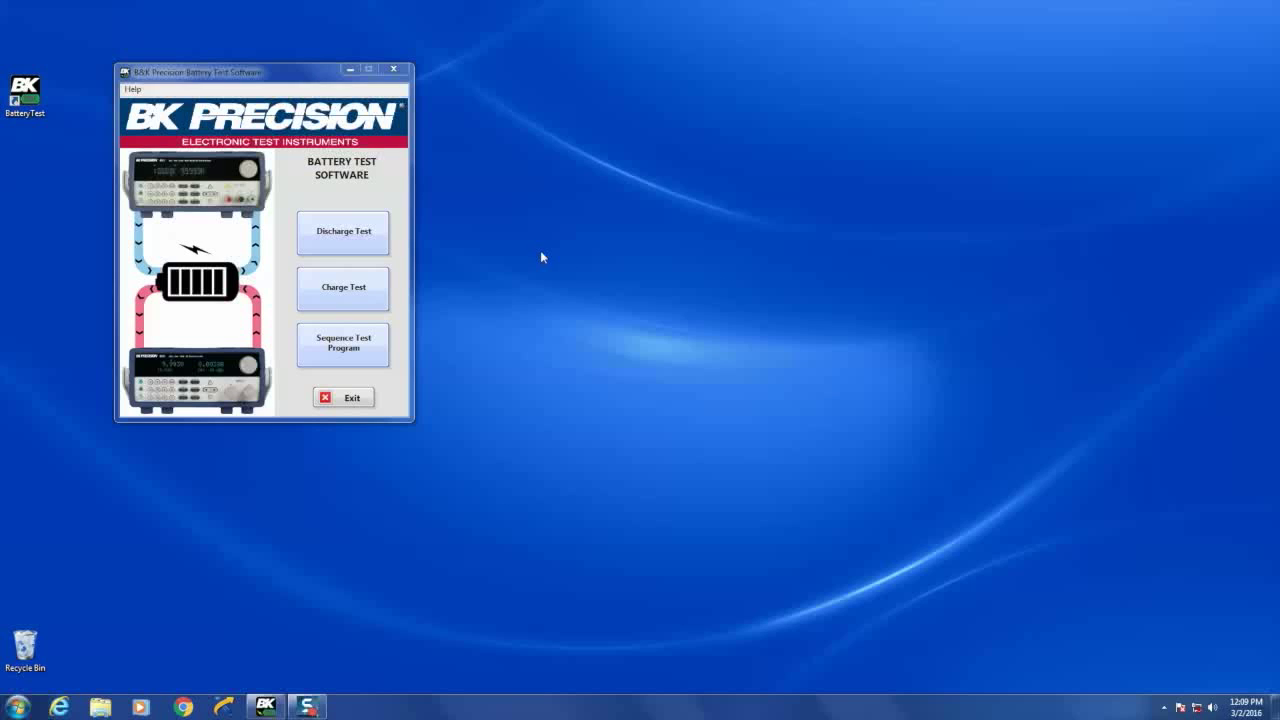
Step: Open the Discharge Test window and connect it to the first USB instrument, the Model 8600 load (120 V, 30 A)
click(373, 236)
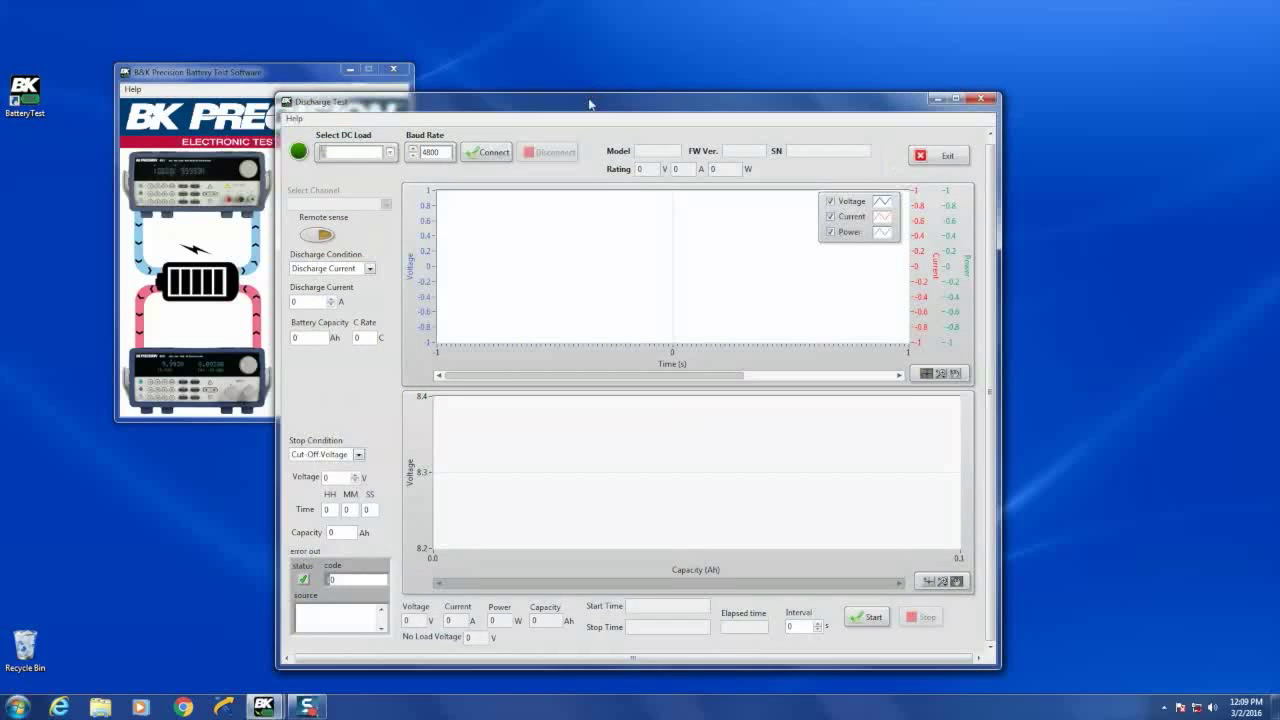
drag(590, 104, 738, 64)
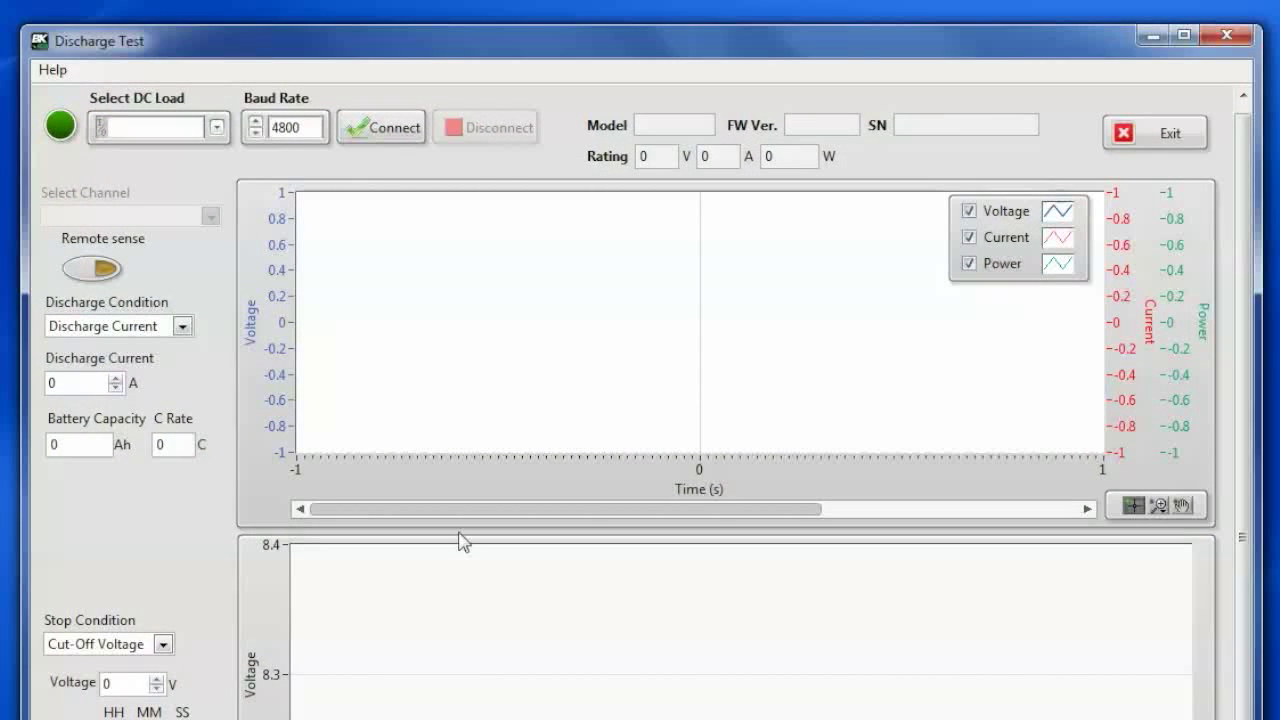
click(165, 127)
click(215, 127)
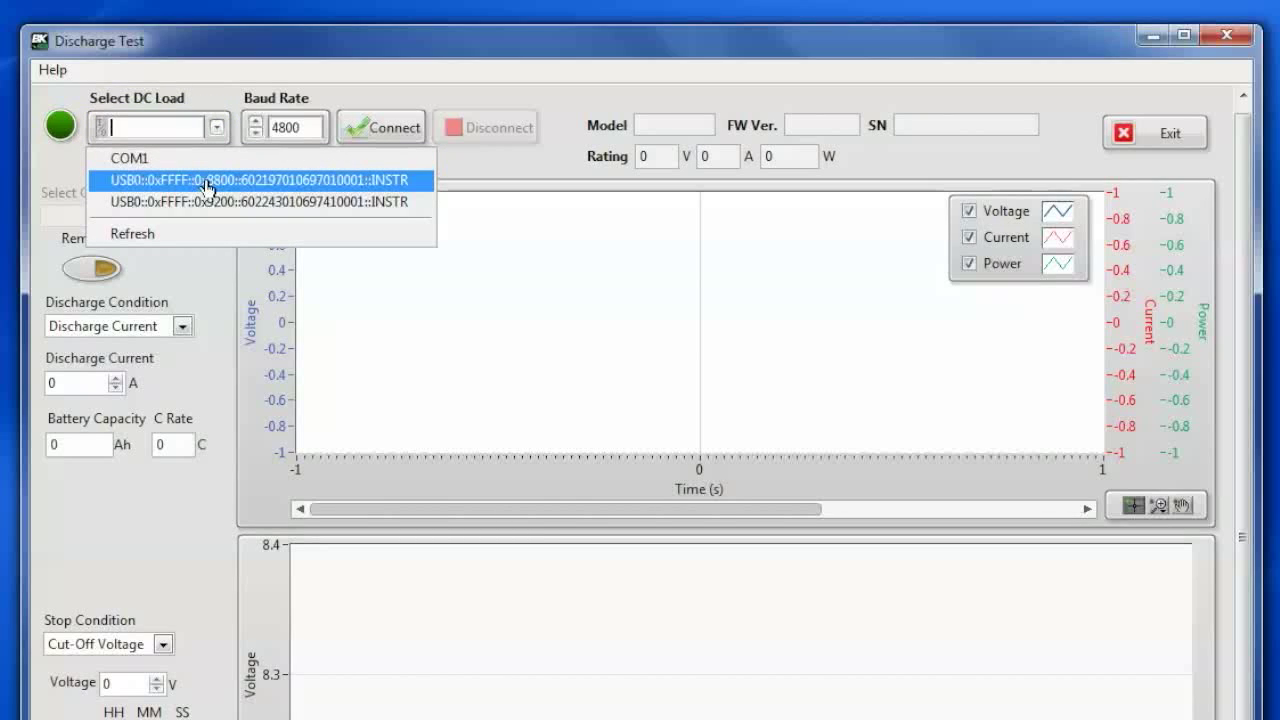
click(207, 182)
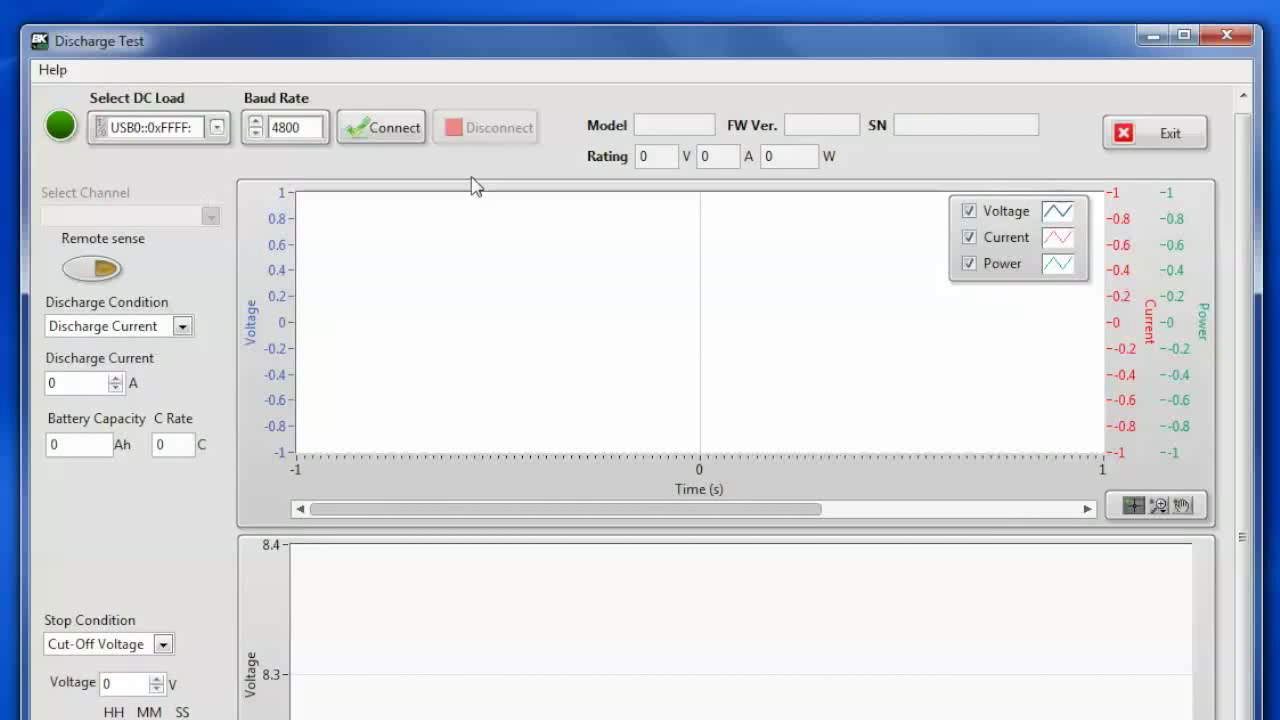
click(412, 130)
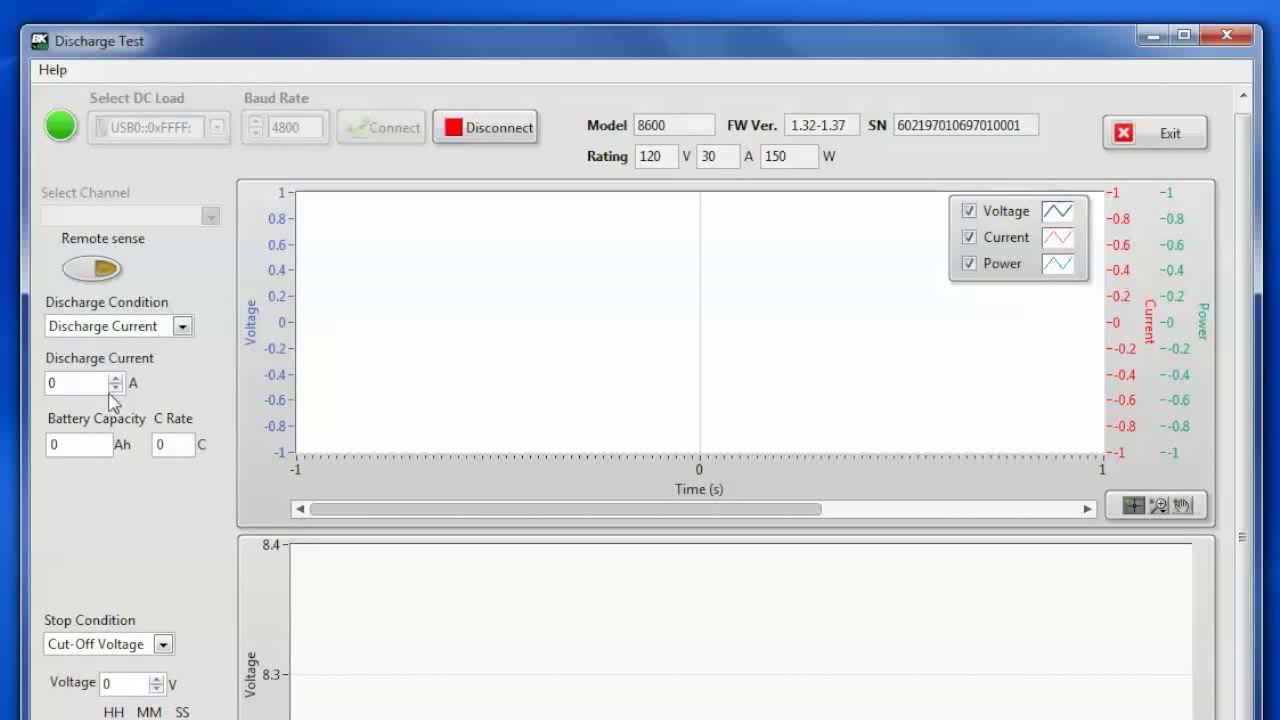
Step: Enter 0.2 A discharge current, 7 Ah battery capacity and 10.4 V cut-off, then start discharging
double_click(79, 383)
double_click(40, 443)
text(7)
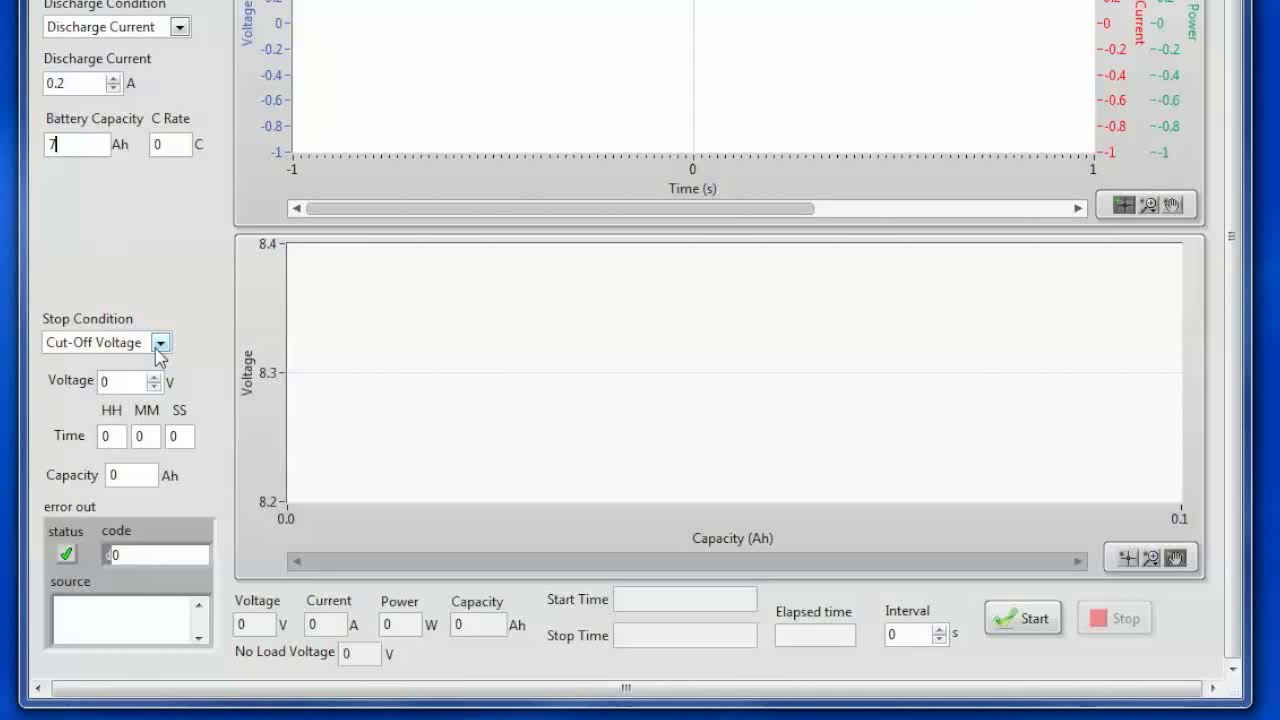
double_click(110, 382)
text(10.4)
click(1004, 614)
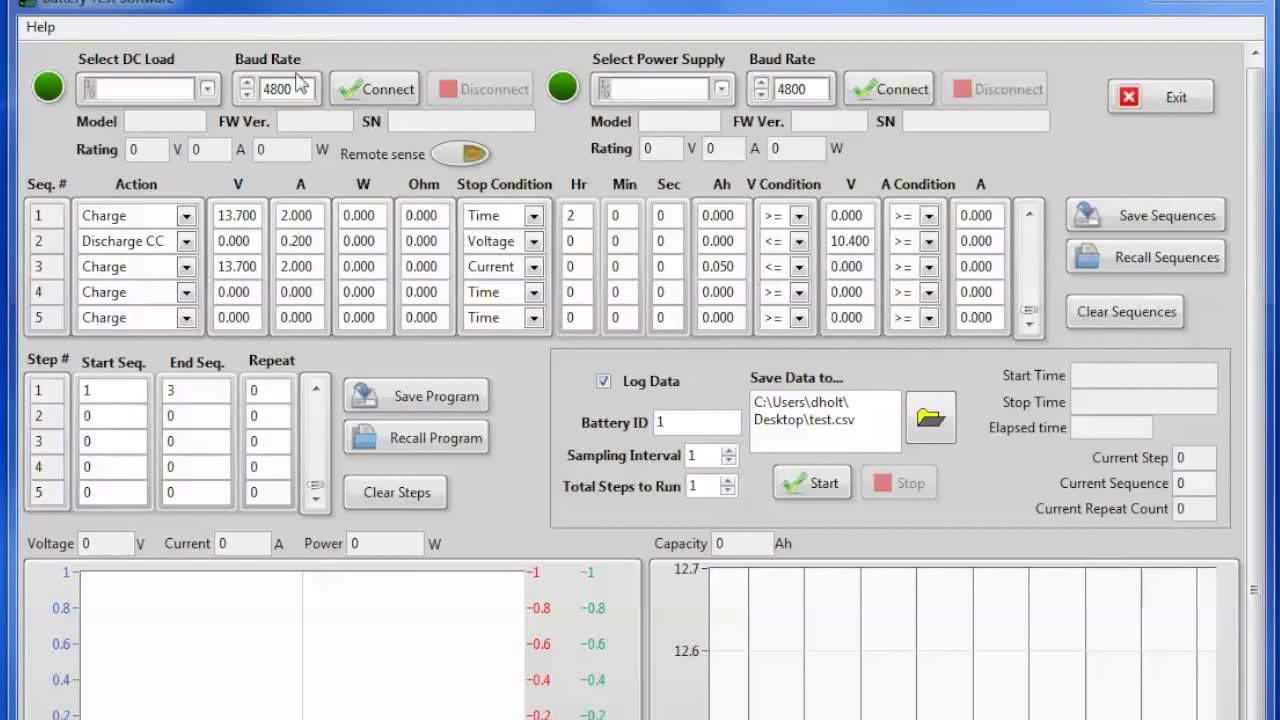
Step: Connect the sequence program to the first USB instrument as the Model 8600 DC load
click(207, 92)
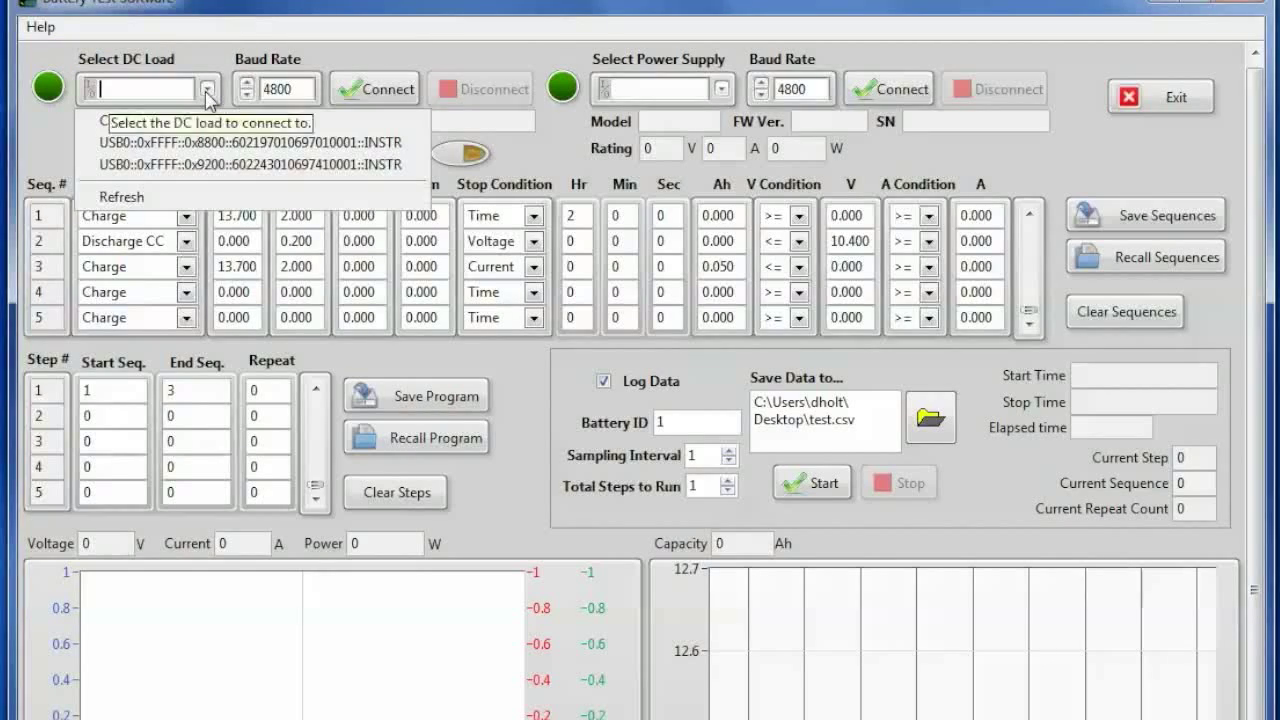
click(208, 140)
click(383, 92)
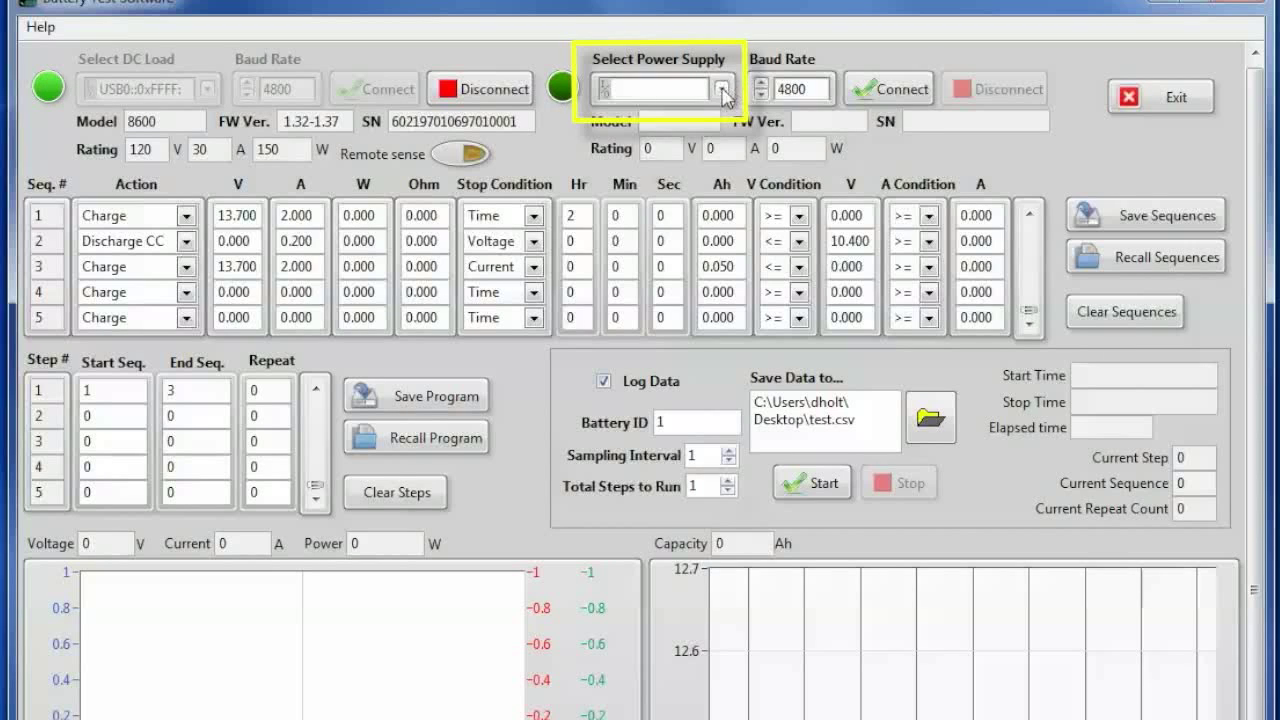
Step: Connect the sequence program to the USB Model 9201 power supply (60 V, 10 A)
click(721, 89)
click(722, 164)
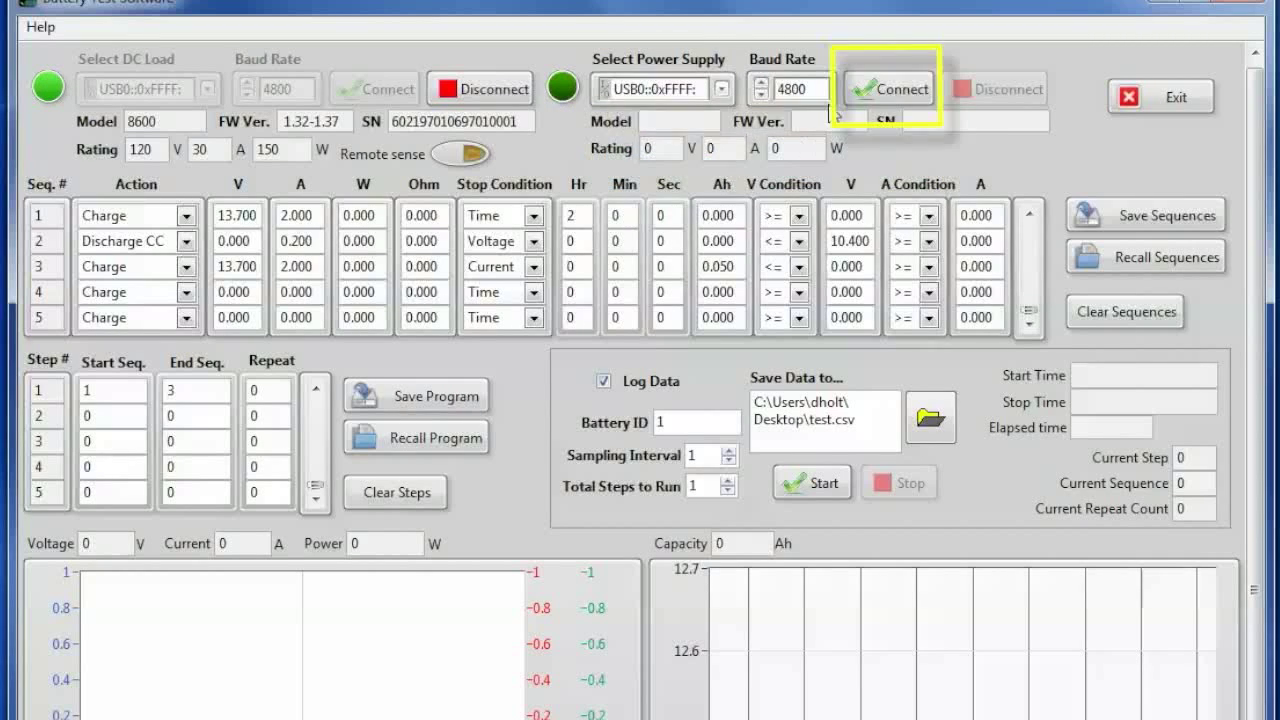
click(912, 90)
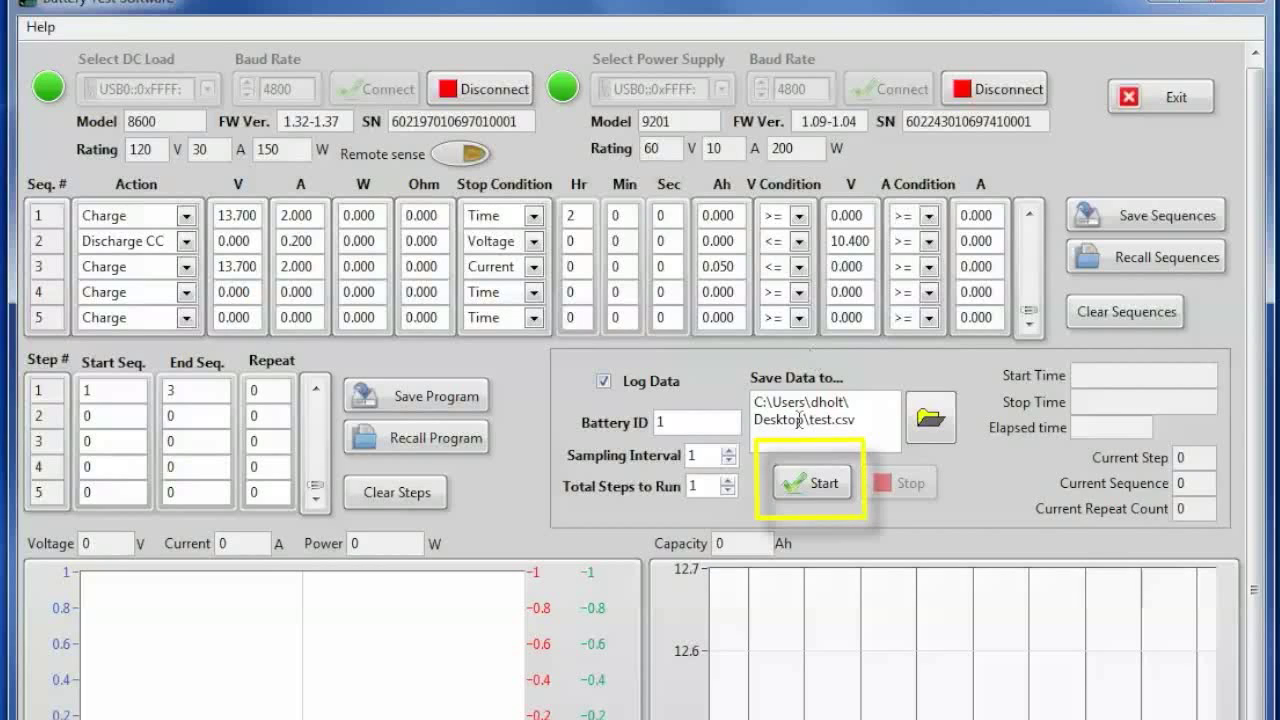
Step: Start the logged sequence, beginning at step 1 with a 13.7 V charge and live plots
click(812, 484)
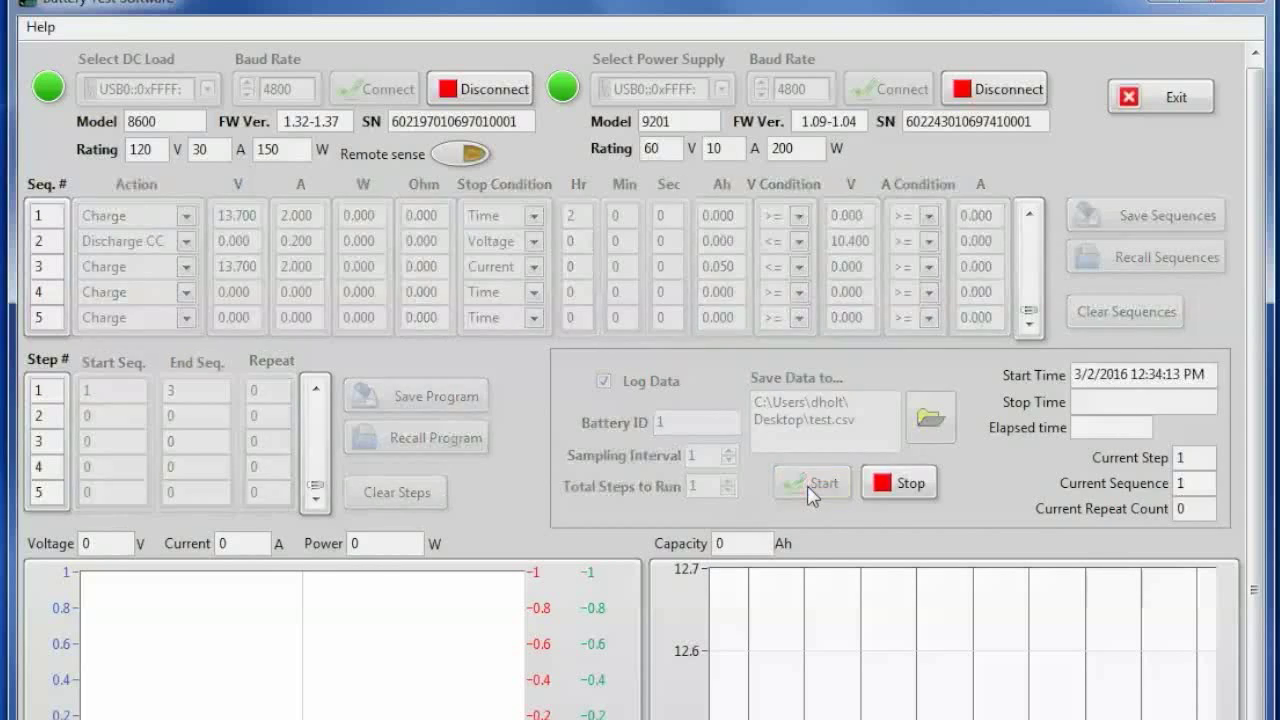